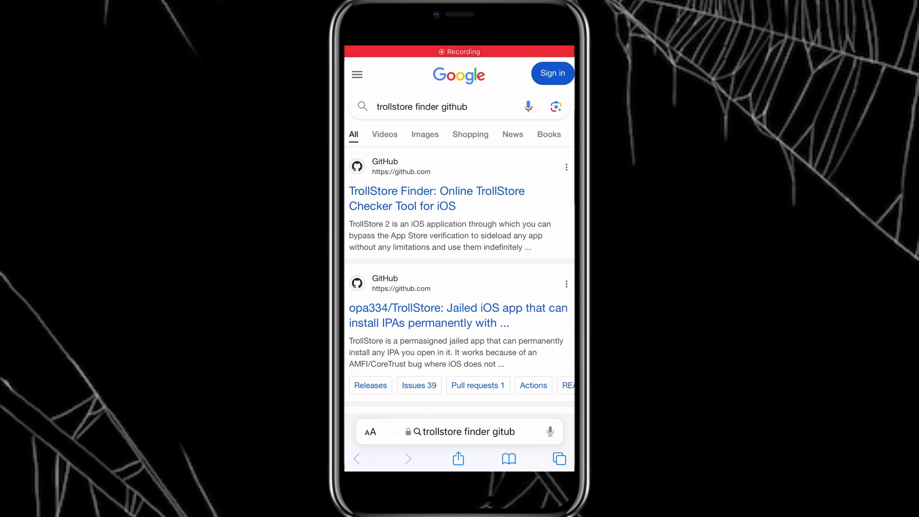
# Follow the TrollStore Finder GitHub result through its README link to the iexmo checker tool
pyautogui.click(437, 198)
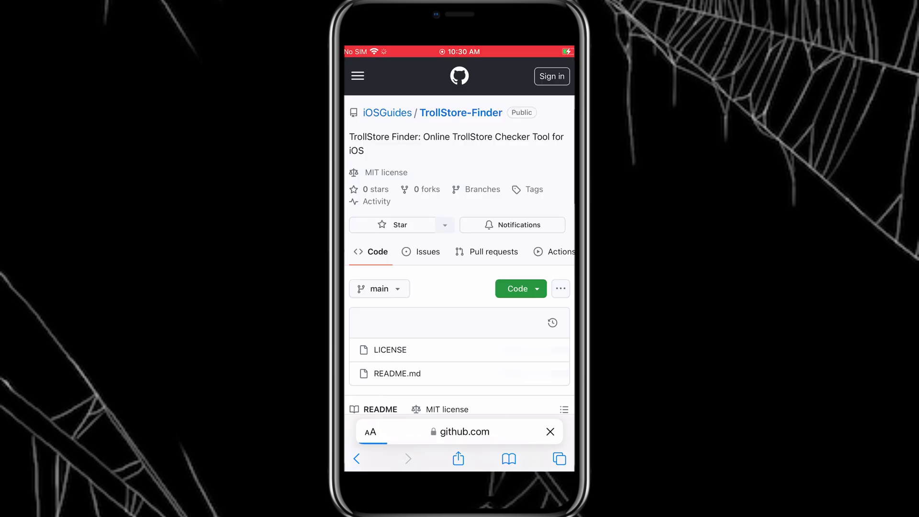
pyautogui.scroll(-10, 459, 288)
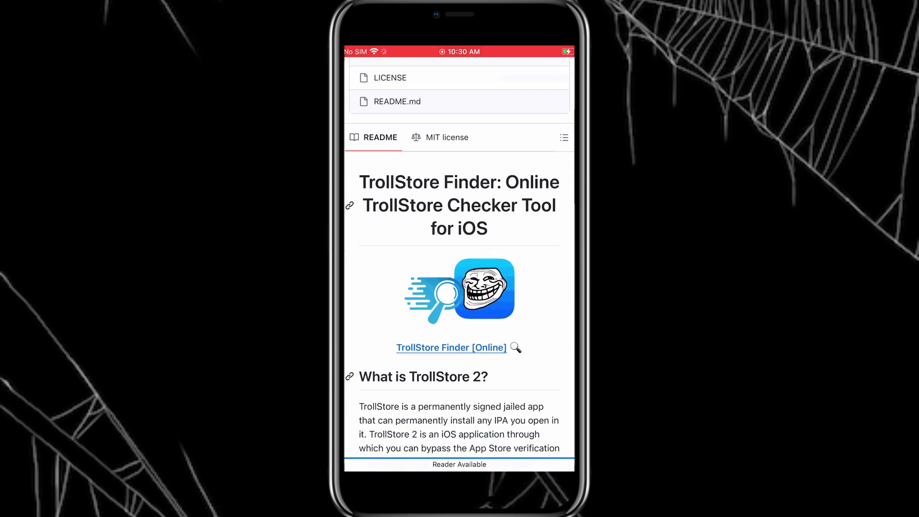
pyautogui.scroll(-5, 459, 288)
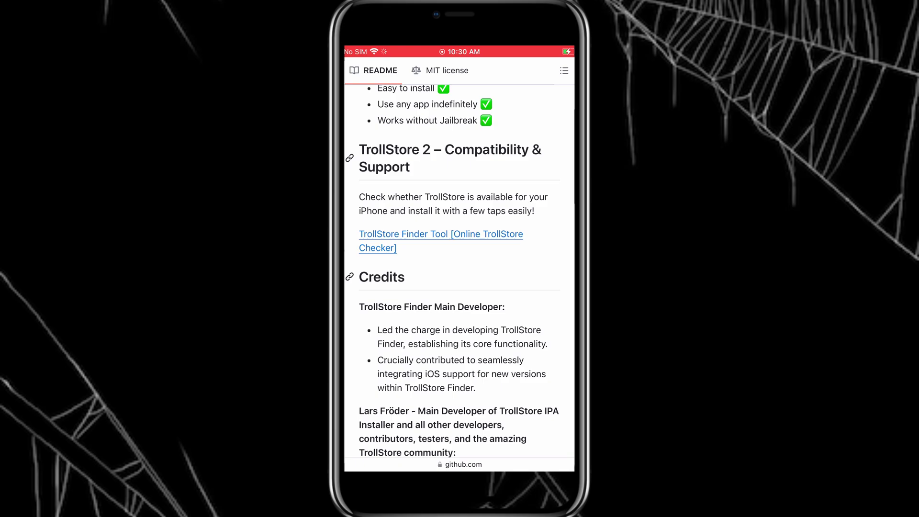
pyautogui.click(440, 234)
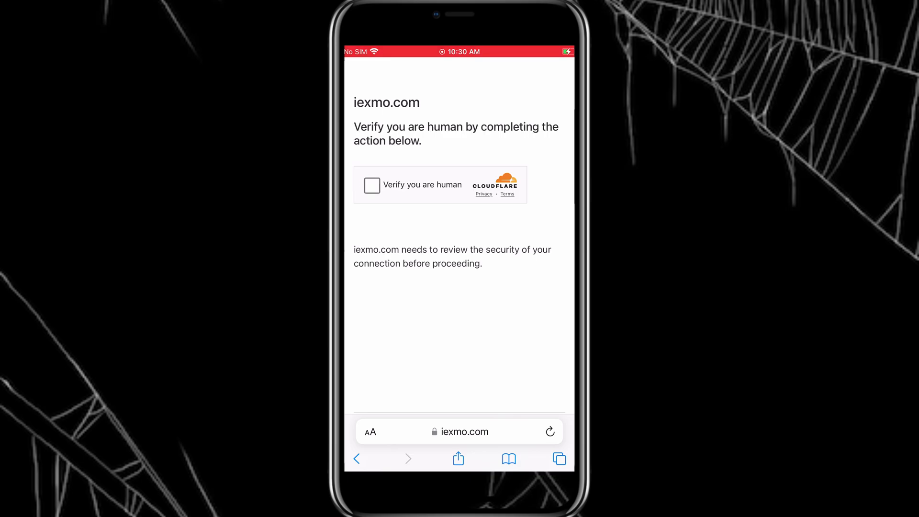
# Pass the Cloudflare human check and choose the iPhone model to reach the iOS version list
pyautogui.click(372, 185)
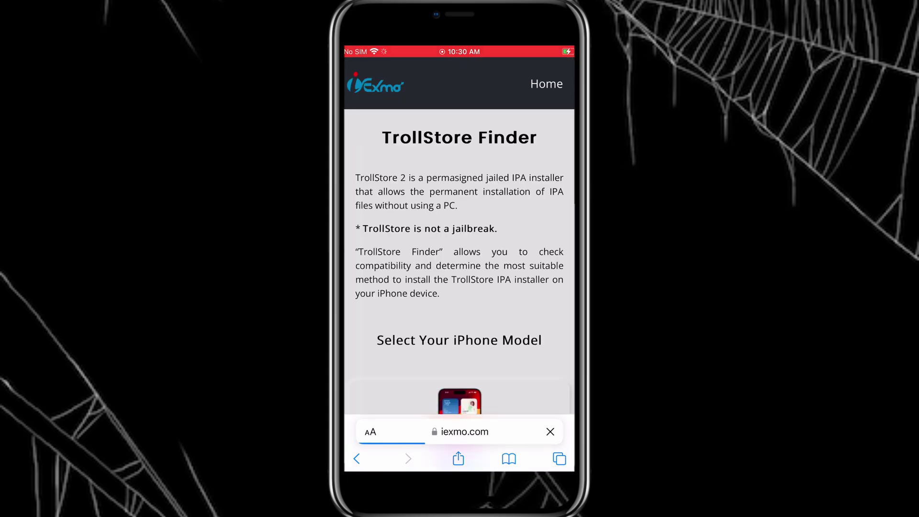
pyautogui.scroll(-10, 459, 288)
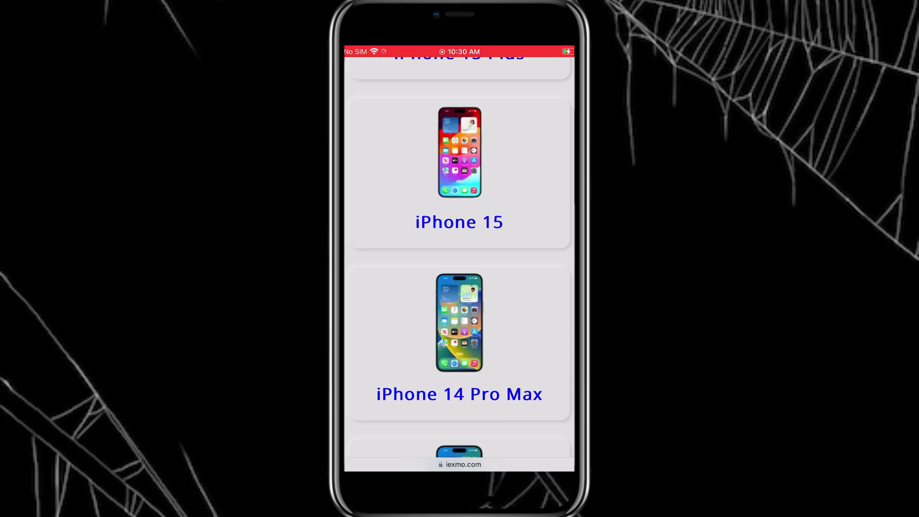
pyautogui.scroll(-5, 460, 287)
pyautogui.scroll(-5, 459, 288)
pyautogui.scroll(-5, 459, 287)
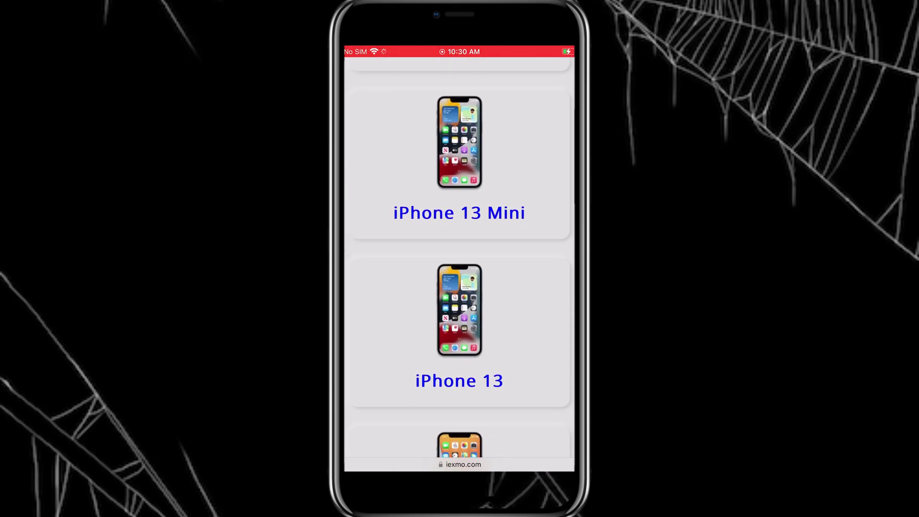
pyautogui.scroll(-5, 459, 287)
pyautogui.scroll(-5, 460, 287)
pyautogui.scroll(-5, 460, 288)
pyautogui.scroll(-5, 460, 288)
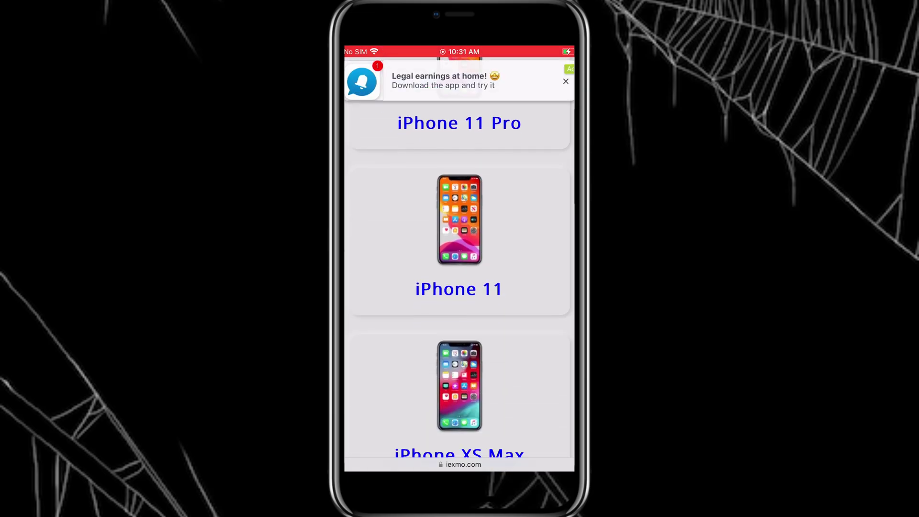
pyautogui.scroll(-5, 460, 287)
pyautogui.scroll(-5, 460, 287)
pyautogui.scroll(-5, 459, 288)
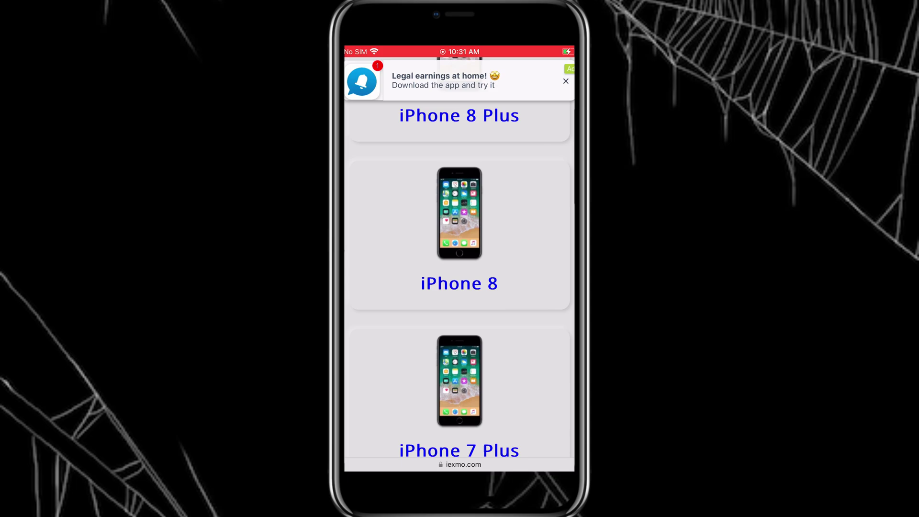
pyautogui.scroll(2, 459, 287)
pyautogui.click(458, 330)
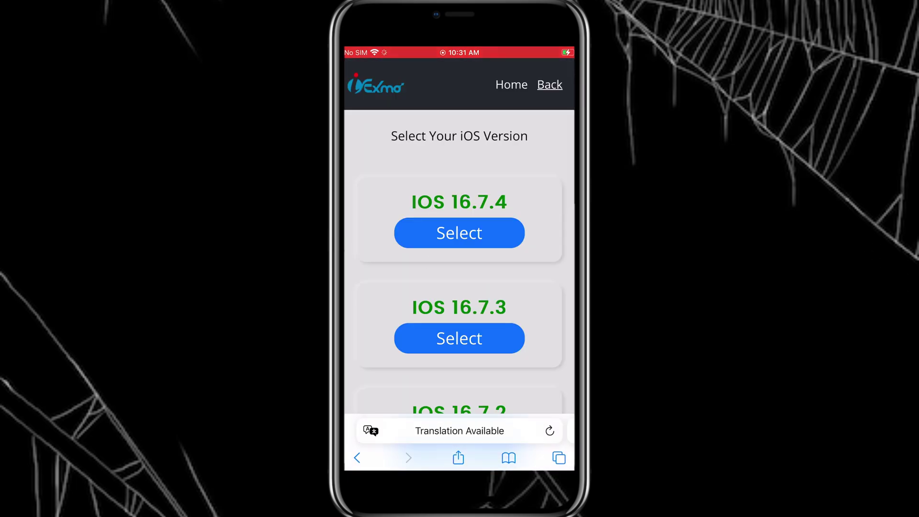
pyautogui.scroll(-3, 460, 288)
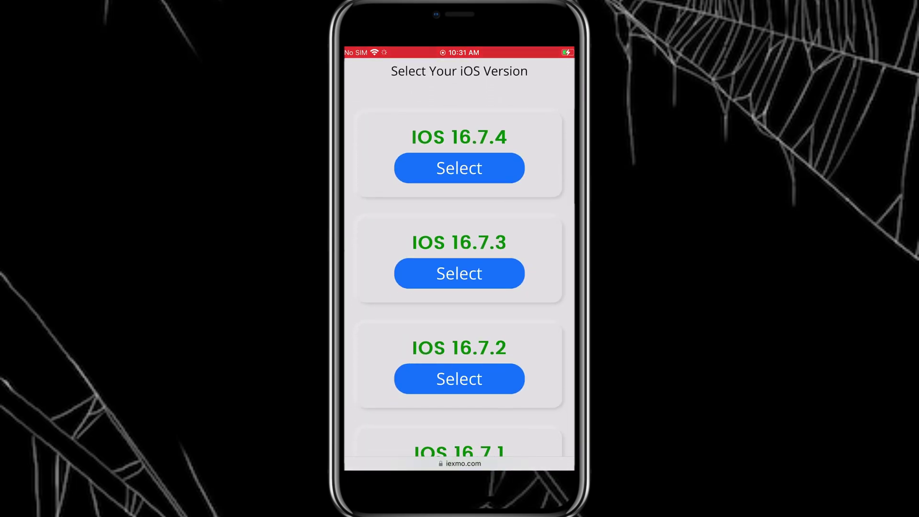
pyautogui.scroll(-5, 460, 288)
pyautogui.scroll(-3, 460, 287)
pyautogui.scroll(5, 460, 287)
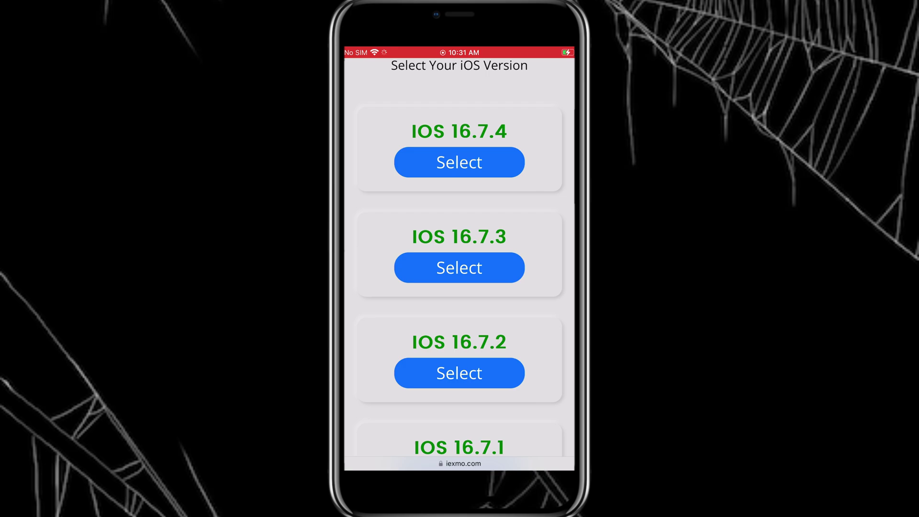
pyautogui.scroll(-1, 460, 287)
pyautogui.scroll(5, 460, 287)
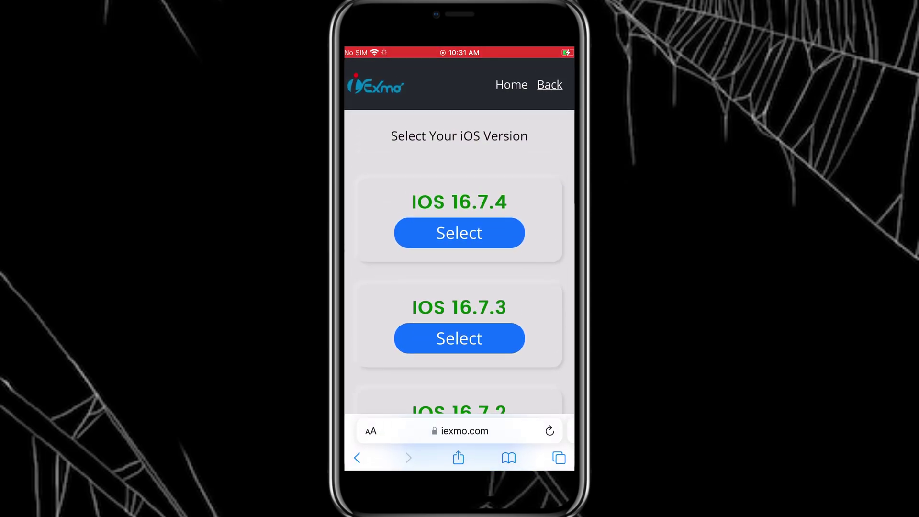
# Select iOS 16.7.3 as the version to check for TrollStore compatibility
pyautogui.click(460, 338)
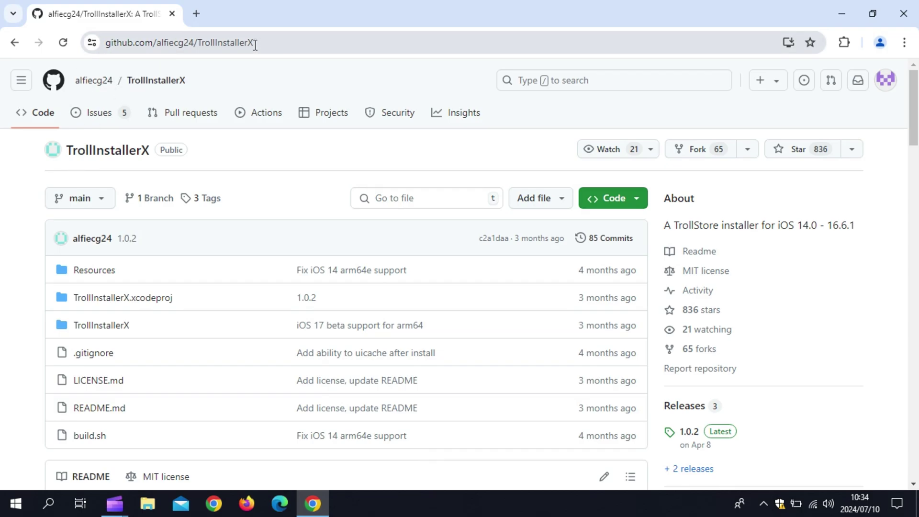
pyautogui.scroll(-2, 825, 339)
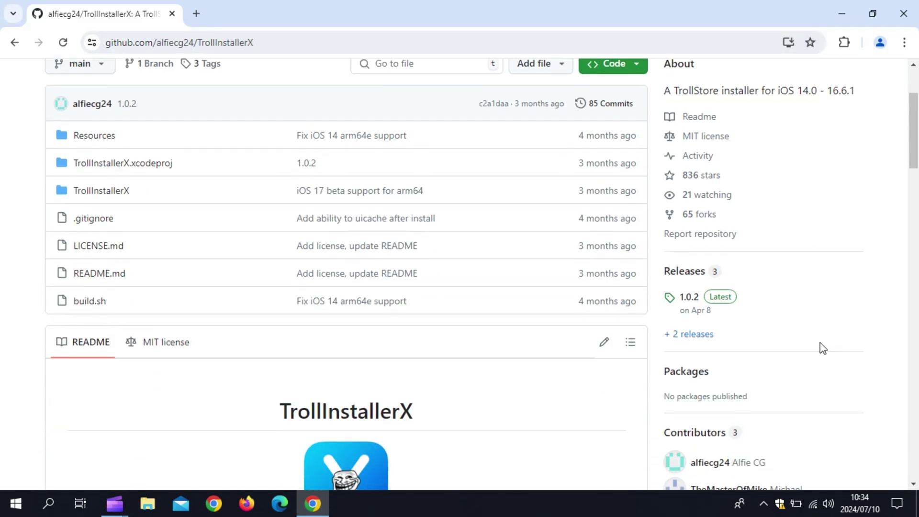
pyautogui.scroll(-5, 722, 311)
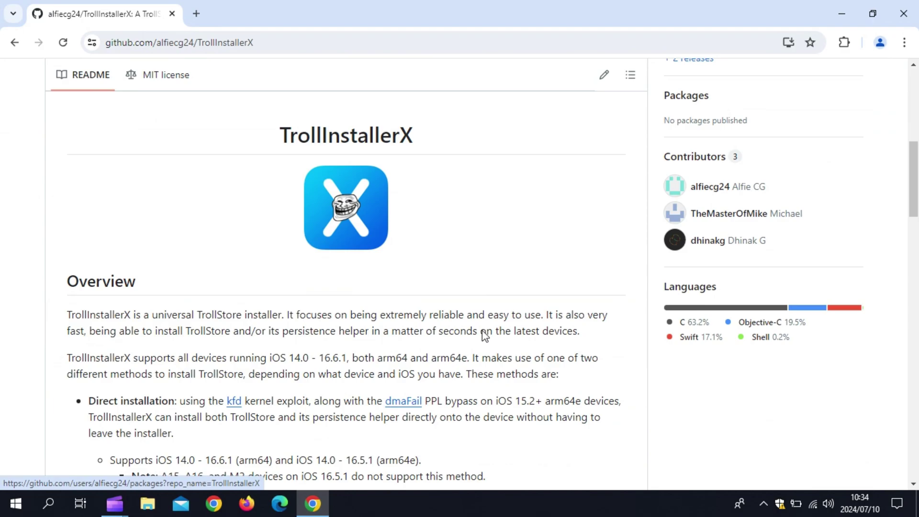
pyautogui.scroll(2, 722, 310)
pyautogui.scroll(1, 720, 239)
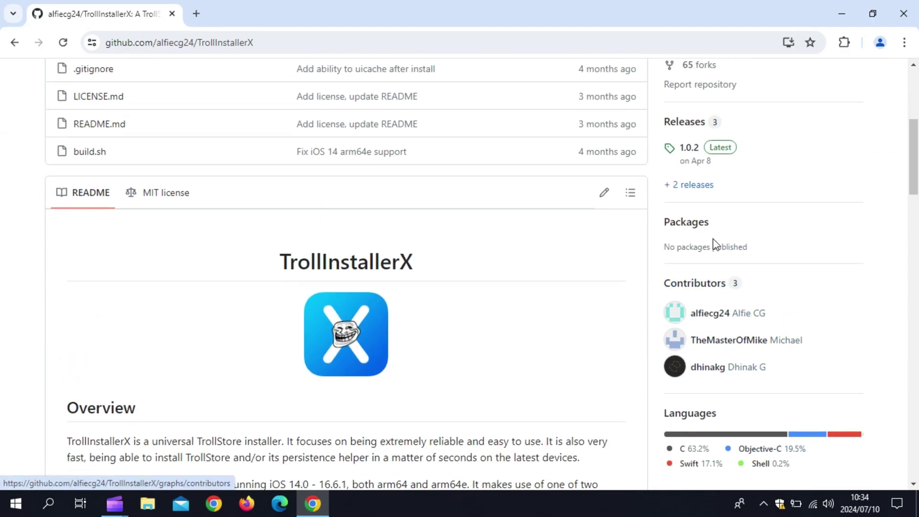
# Download TrollInstallerX.ipa from the 1.0.2 release assets and confirm it in Chrome's downloads
pyautogui.click(689, 161)
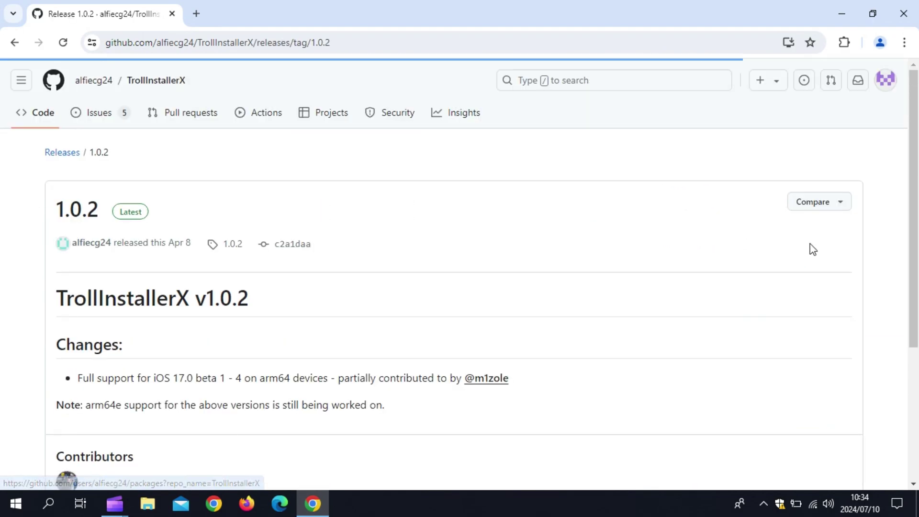
pyautogui.scroll(-4, 716, 281)
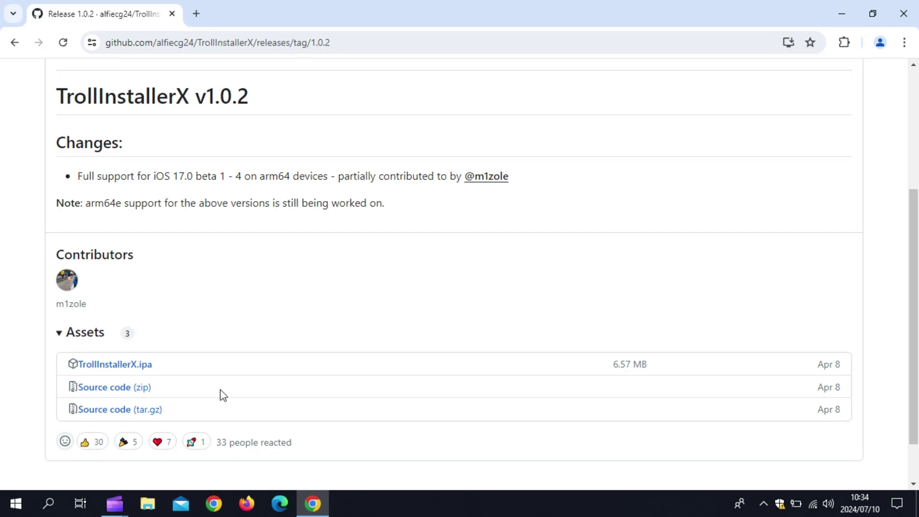
pyautogui.click(137, 363)
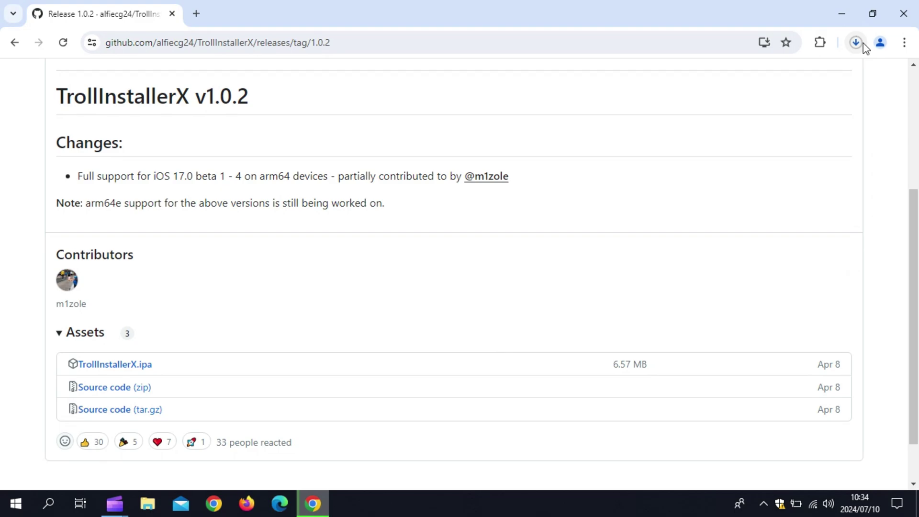
pyautogui.click(856, 42)
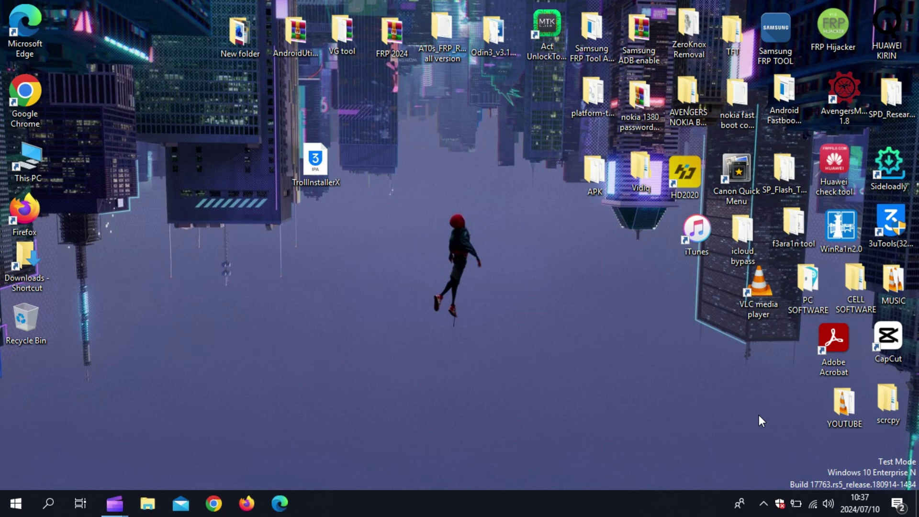
# Launch Sideloadly, load TrollInstallerX.ipa from the Desktop and start installing it to the iPhone
pyautogui.doubleClick(891, 161)
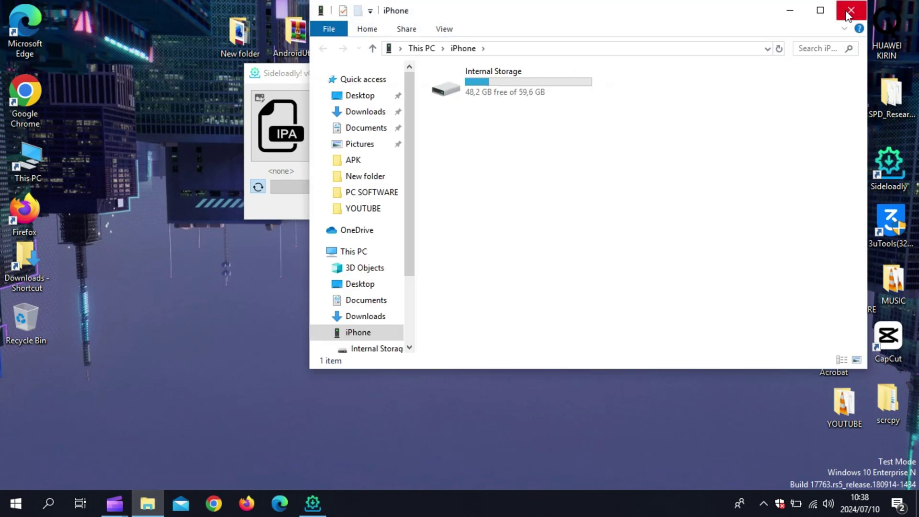
pyautogui.click(851, 11)
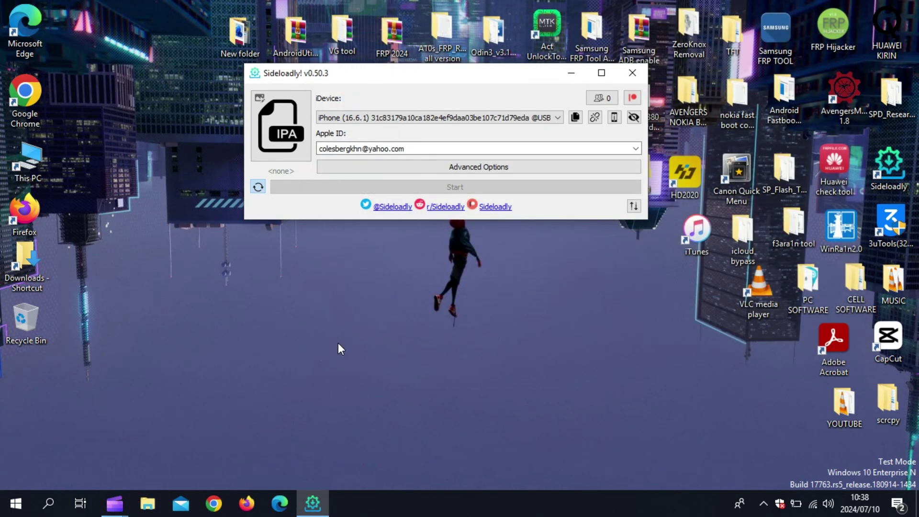
pyautogui.click(280, 140)
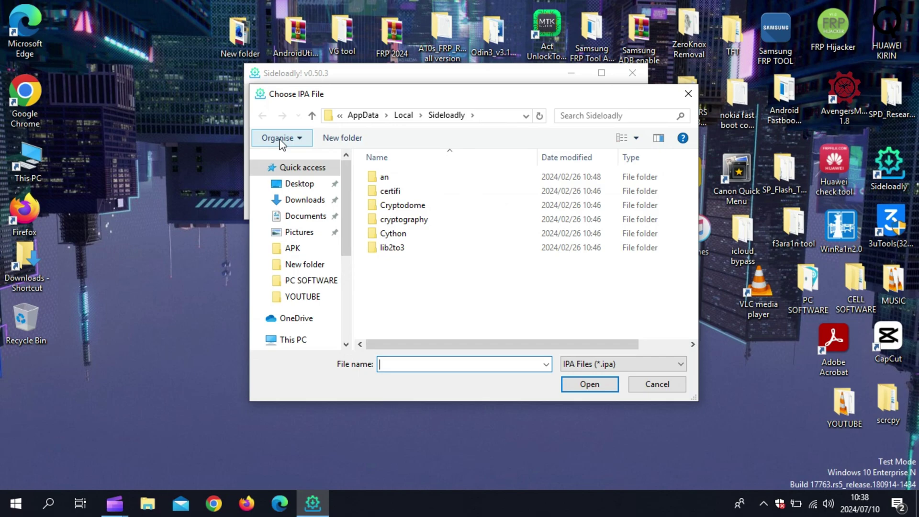
pyautogui.click(299, 183)
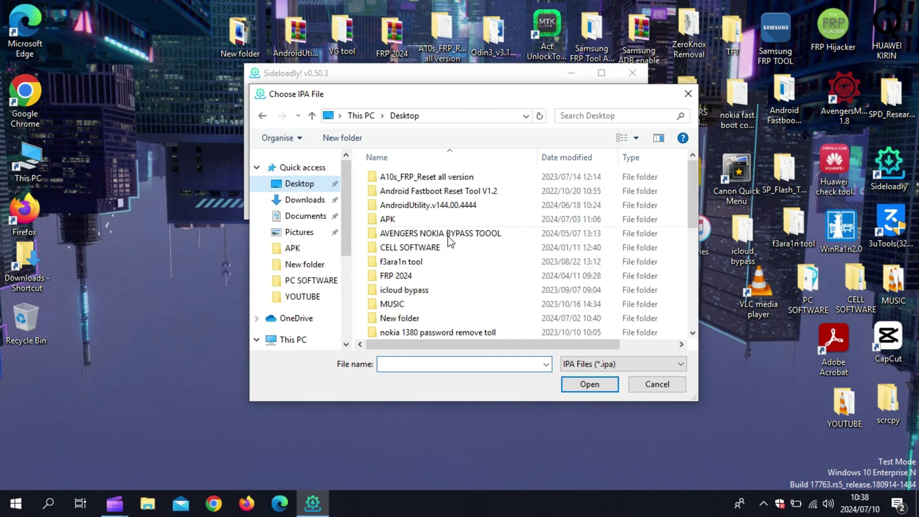
pyautogui.scroll(-5, 487, 246)
pyautogui.click(425, 330)
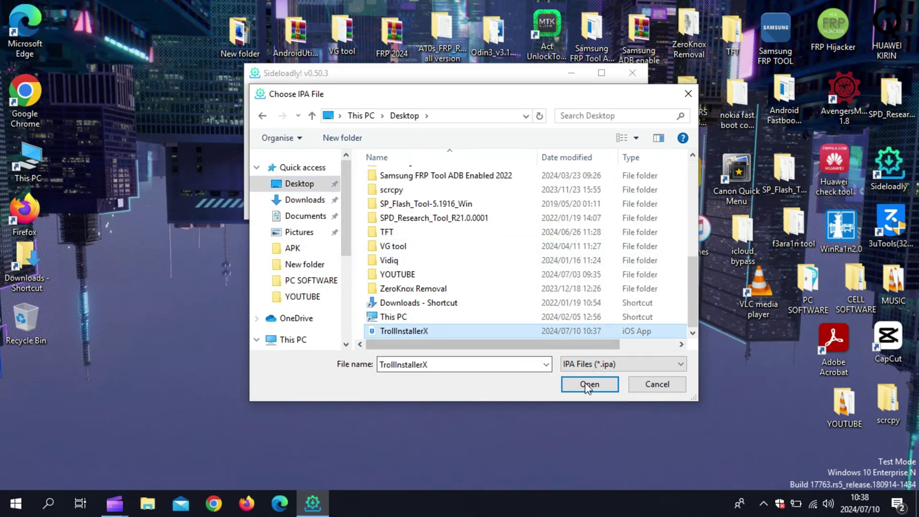
pyautogui.click(590, 384)
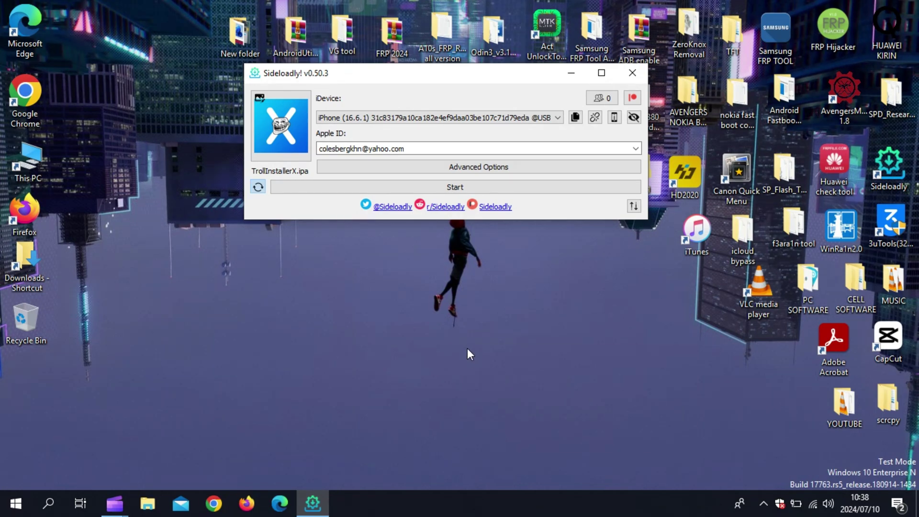
pyautogui.click(455, 187)
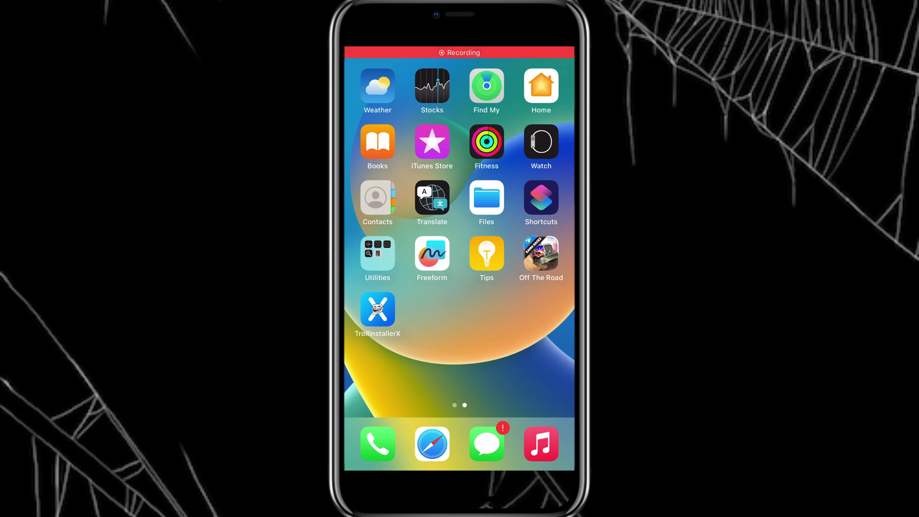
# Hit the untrusted developer warning on TrollInstallerX and go to General > VPN & Device Management
pyautogui.click(377, 310)
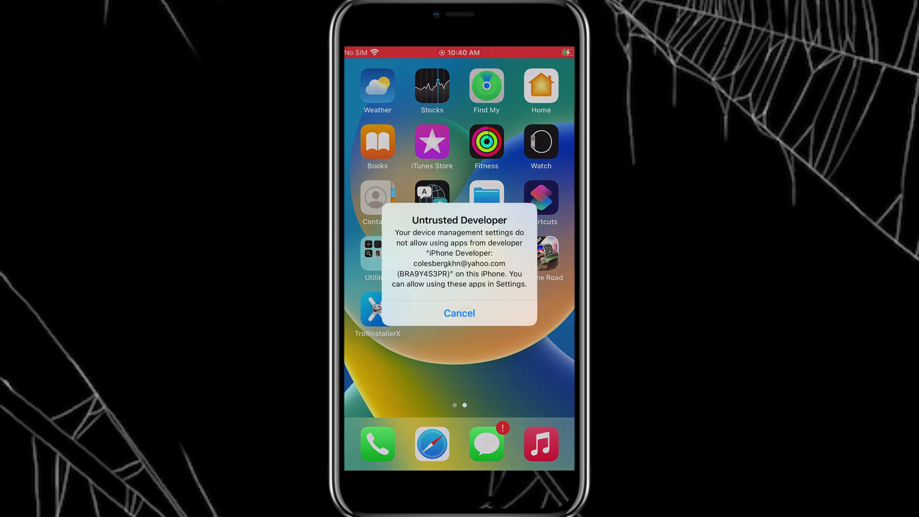
pyautogui.click(459, 313)
pyautogui.moveTo(402, 215); pyautogui.dragTo(545, 216)
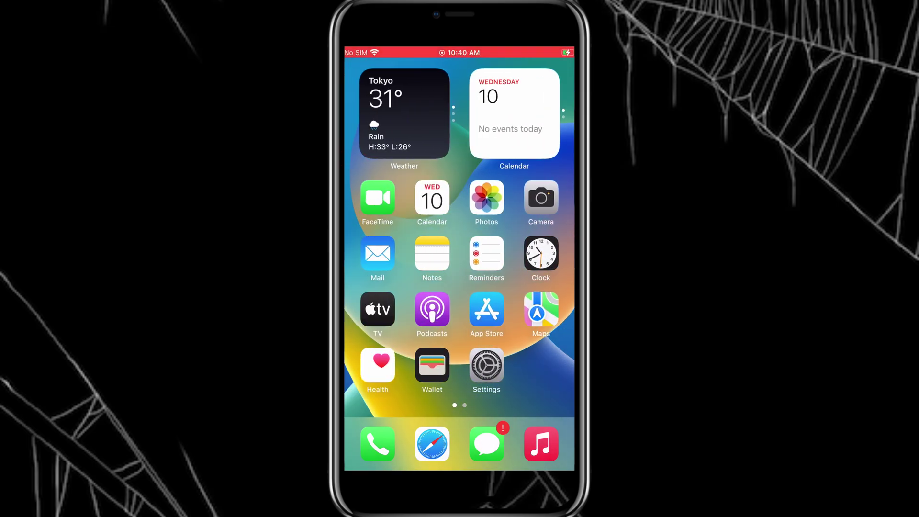
pyautogui.scroll(-5, 459, 288)
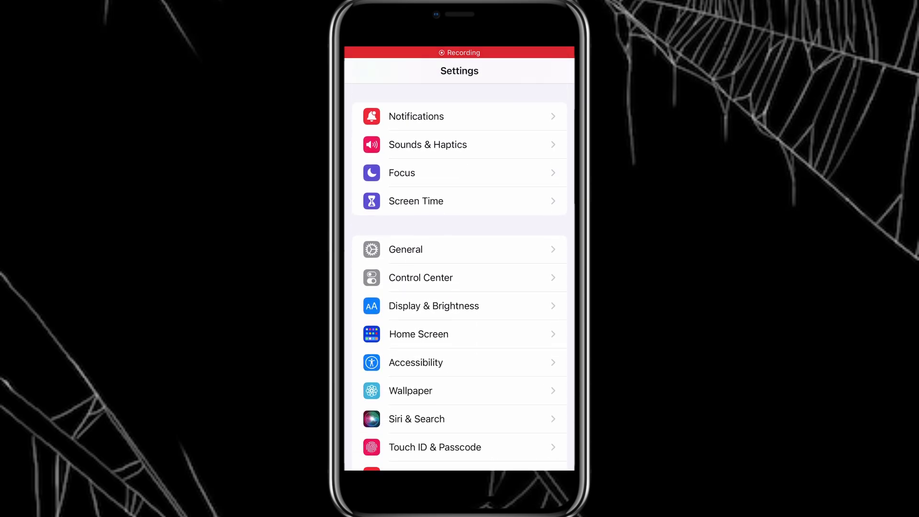
pyautogui.click(459, 238)
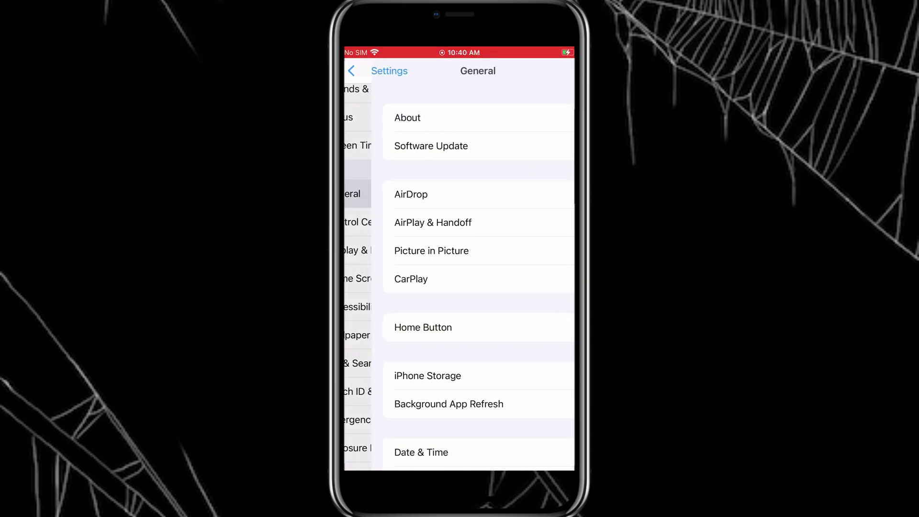
pyautogui.scroll(-10, 459, 287)
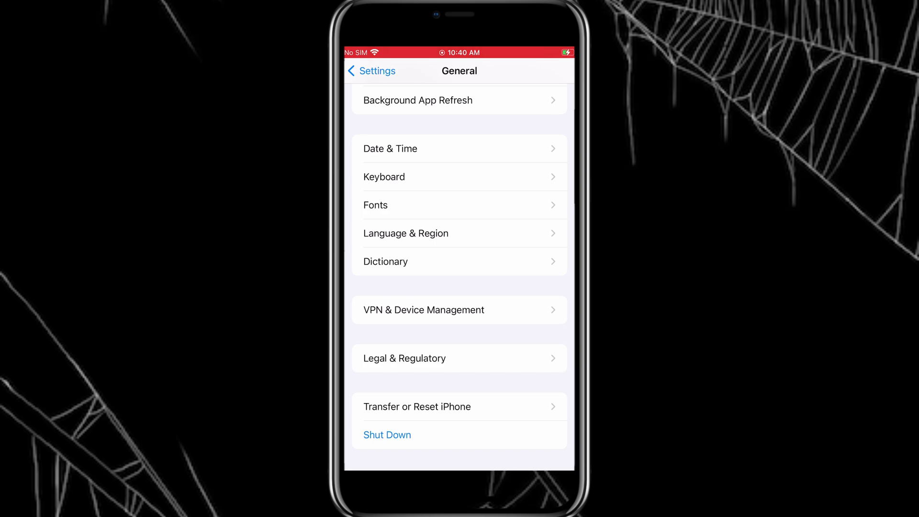
pyautogui.click(460, 310)
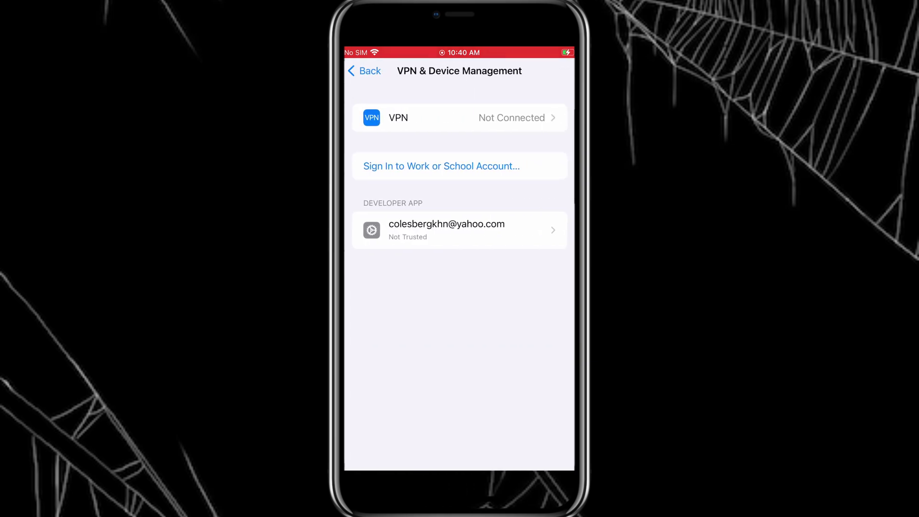
# Trust the developer certificate behind TrollInstallerX and return to the home screen
pyautogui.click(459, 230)
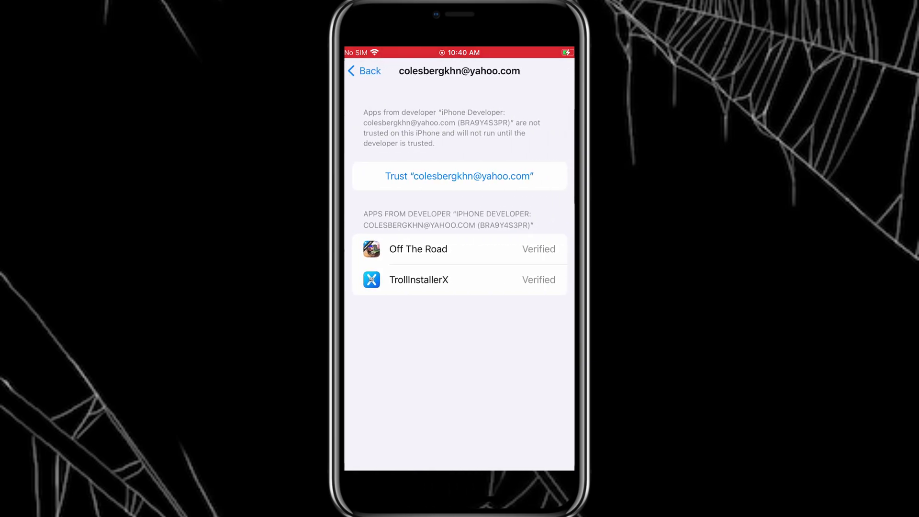
pyautogui.click(460, 176)
pyautogui.click(496, 320)
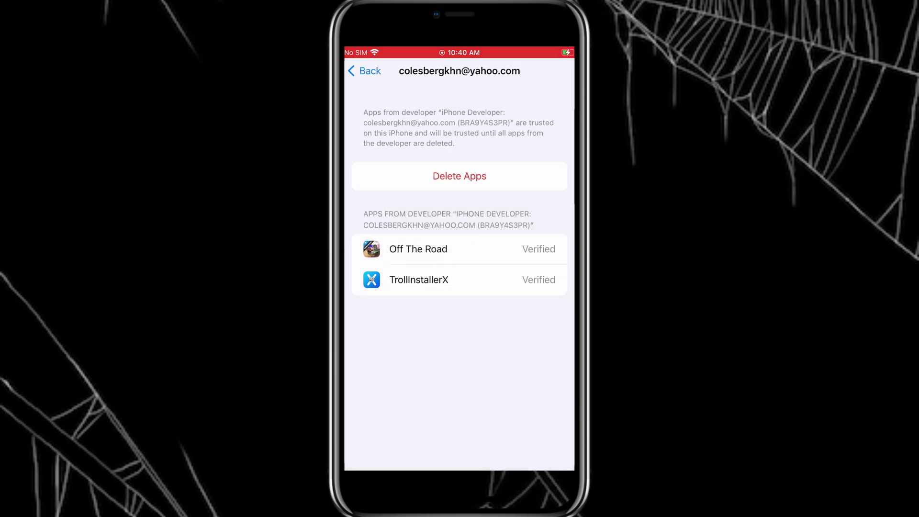
pyautogui.click(365, 70)
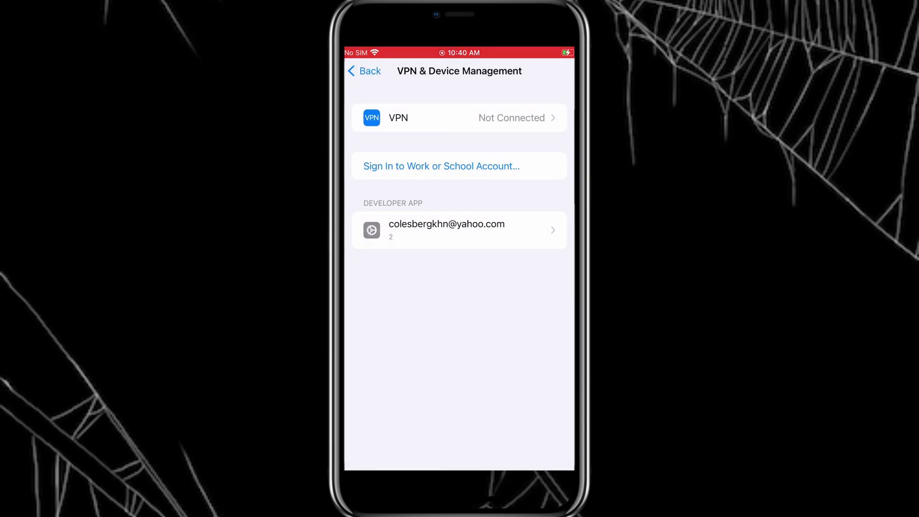
pyautogui.moveTo(459, 467); pyautogui.dragTo(460, 287)
# Hit the Developer Mode Required warning on TrollInstallerX and go into the iPhone's Settings
pyautogui.moveTo(532, 252); pyautogui.dragTo(388, 251)
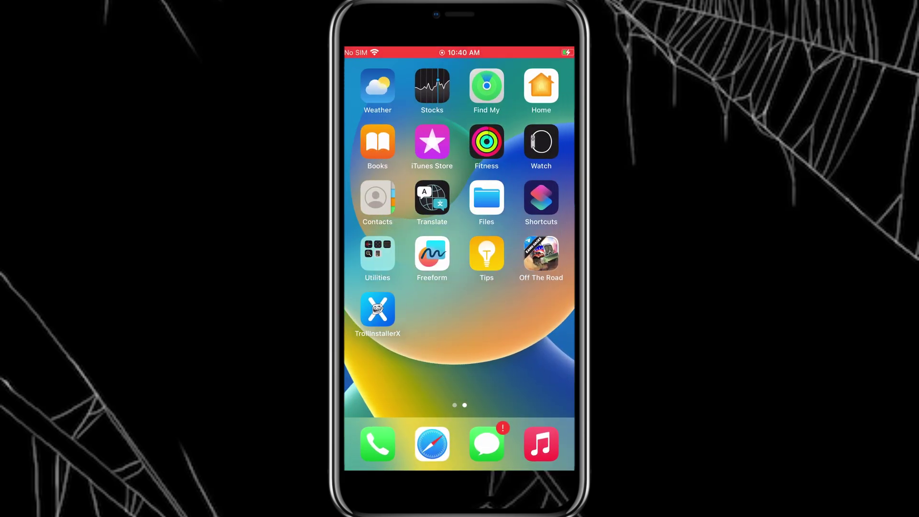
pyautogui.click(378, 310)
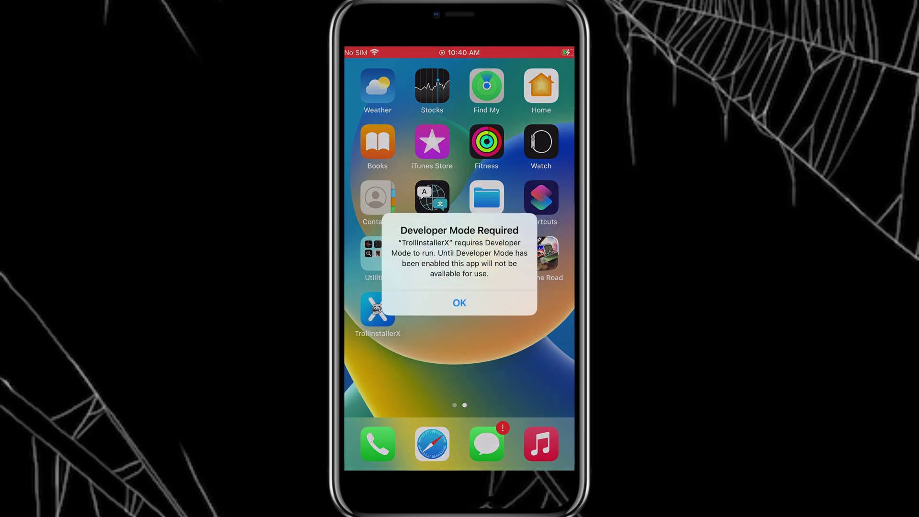
pyautogui.click(460, 303)
pyautogui.moveTo(388, 252); pyautogui.dragTo(531, 251)
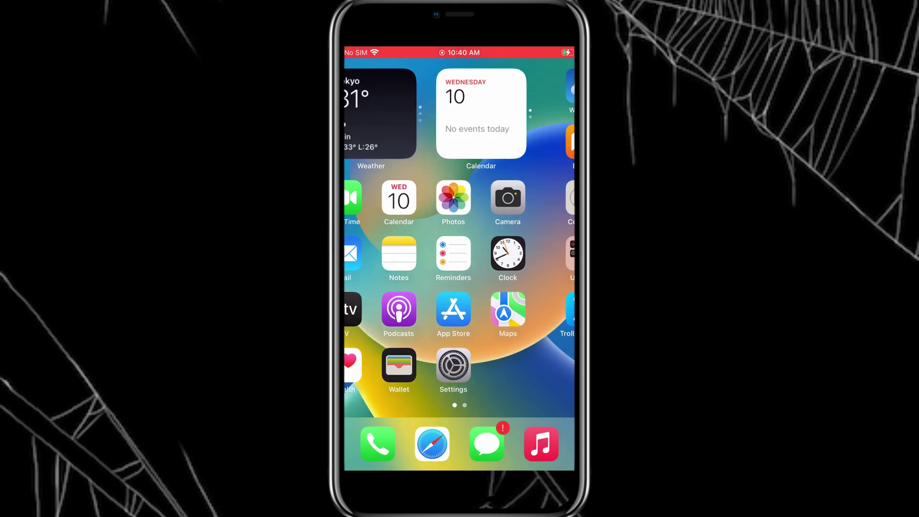
pyautogui.click(486, 309)
pyautogui.scroll(-5, 460, 288)
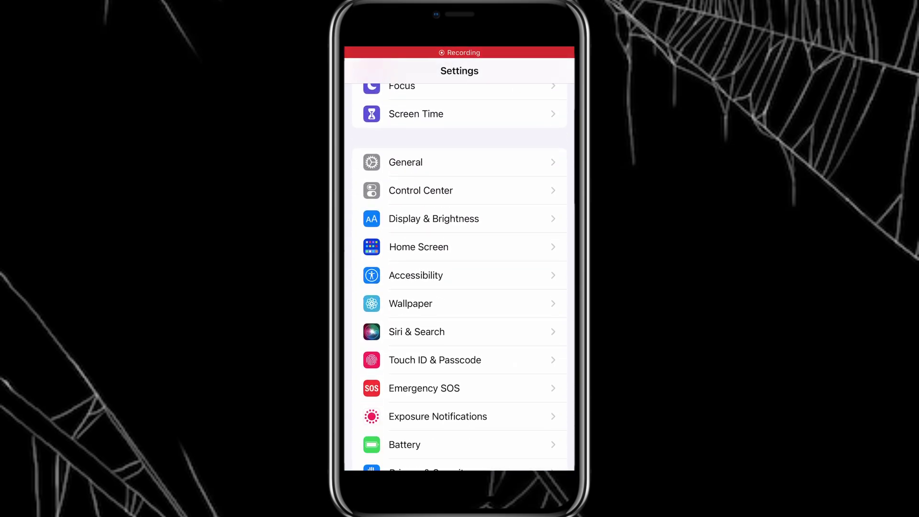
pyautogui.scroll(-5, 460, 287)
pyautogui.scroll(5, 460, 287)
pyautogui.scroll(-1, 460, 287)
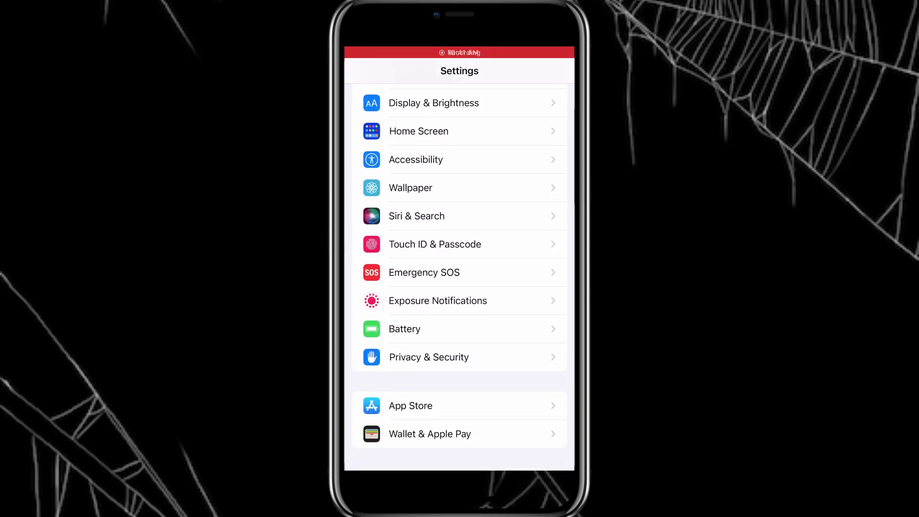
# Switch on Developer Mode under Privacy & Security
pyautogui.click(459, 358)
pyautogui.scroll(-5, 460, 287)
pyautogui.scroll(-5, 460, 287)
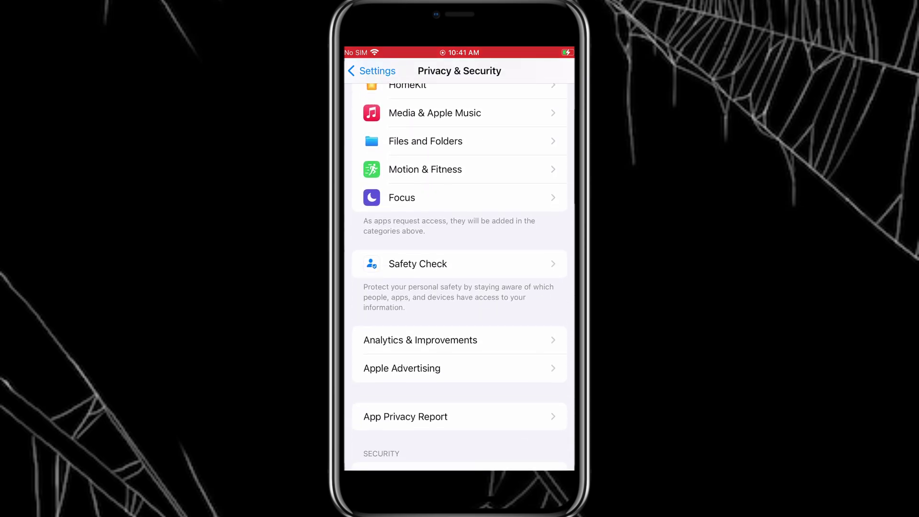
pyautogui.scroll(-3, 459, 287)
pyautogui.click(459, 402)
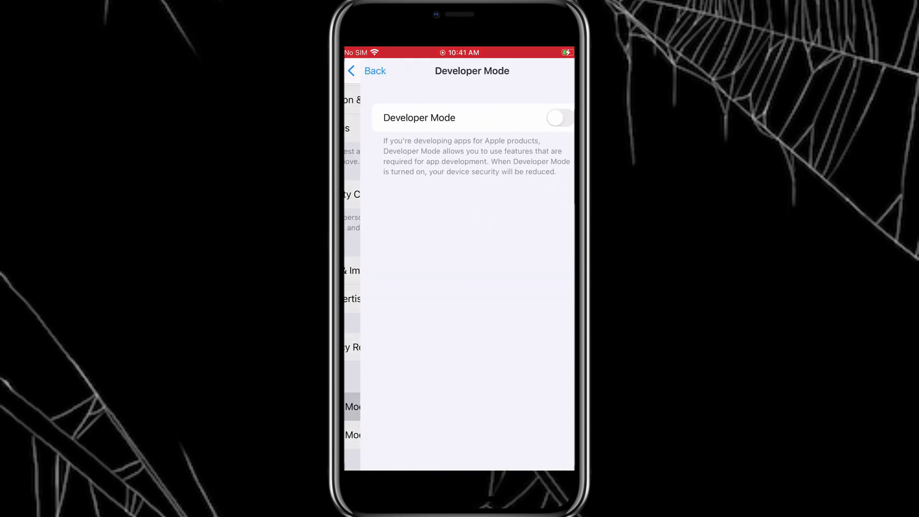
pyautogui.click(540, 117)
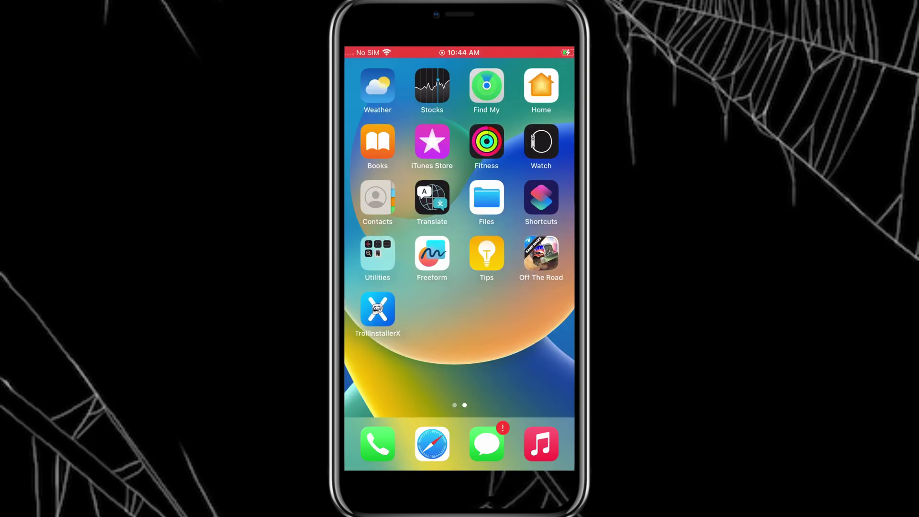
# Launch TrollInstallerX, glance at its options, and start the TrollStore install
pyautogui.click(377, 309)
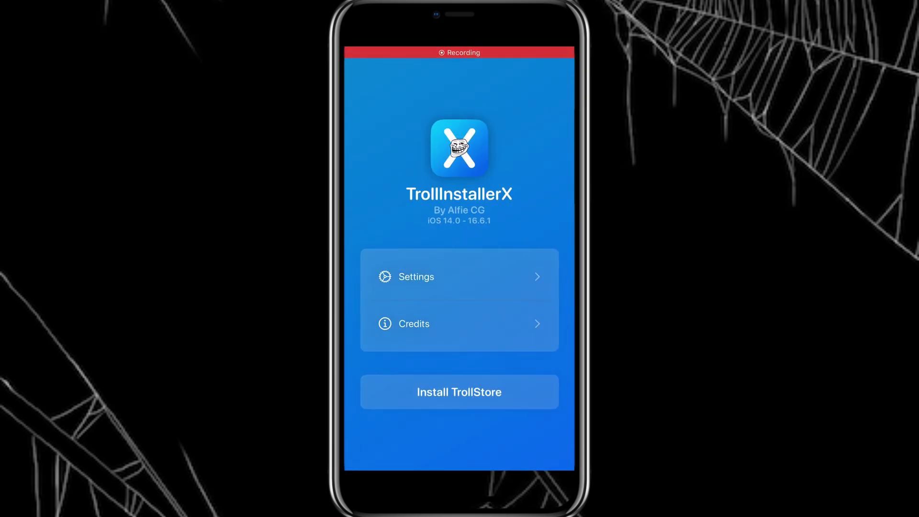
pyautogui.click(417, 277)
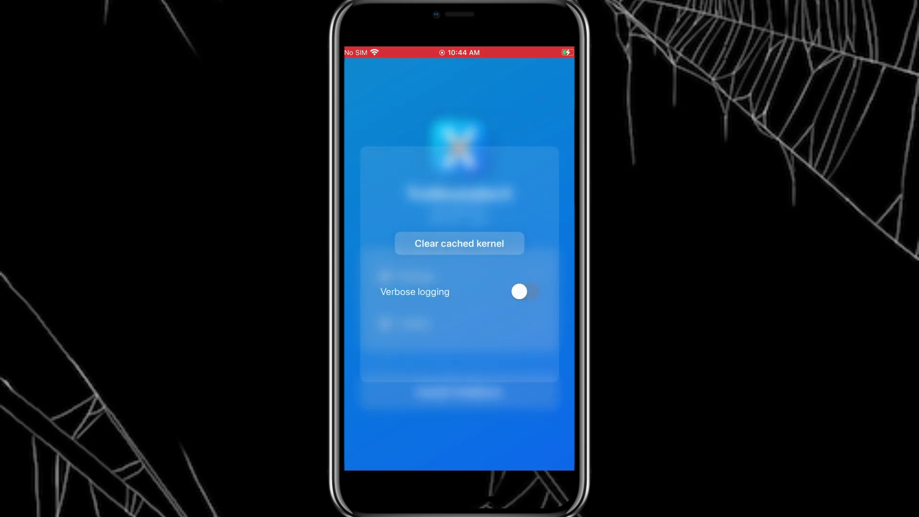
pyautogui.click(460, 431)
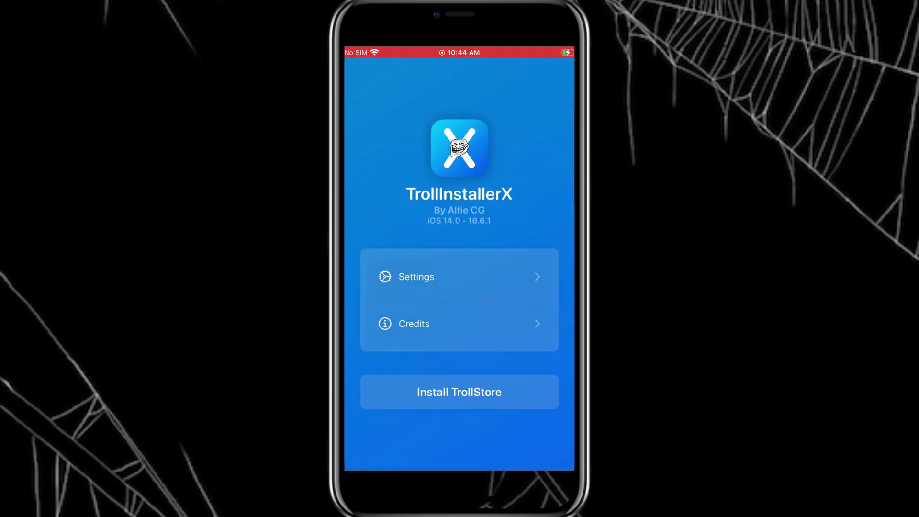
pyautogui.click(460, 392)
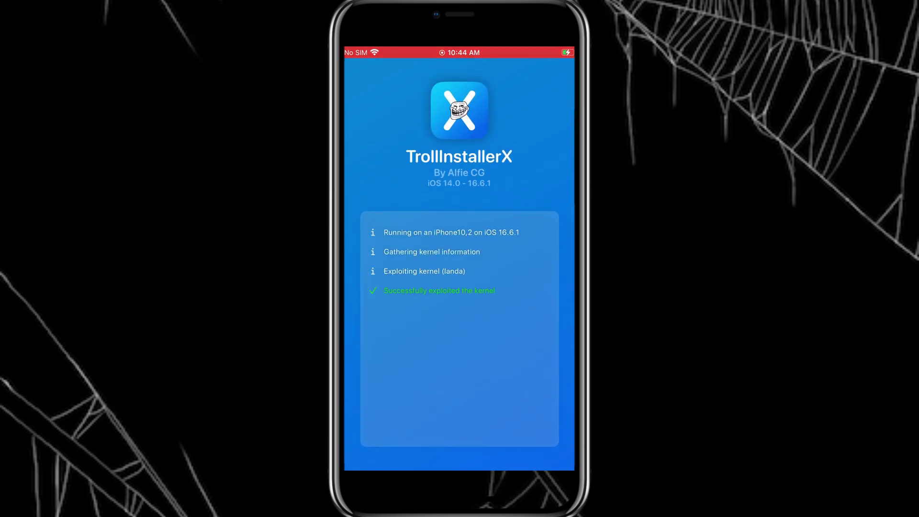